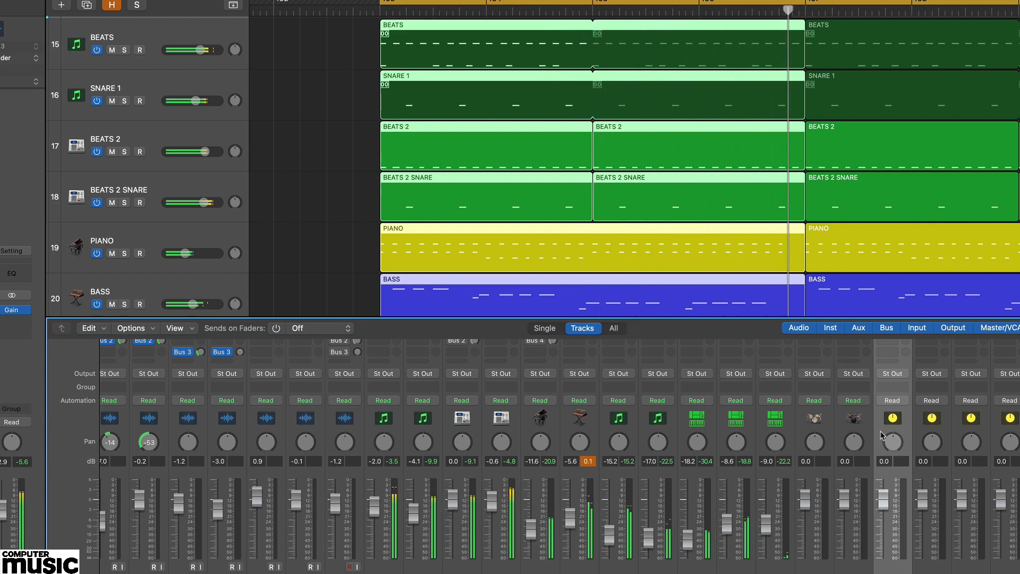
Open the reverb plug-ins on the Bus 1, Bus 2 and Bus 3 aux channels and arrange their windows for viewing
scroll(849, 432, up, 5)
click(895, 399)
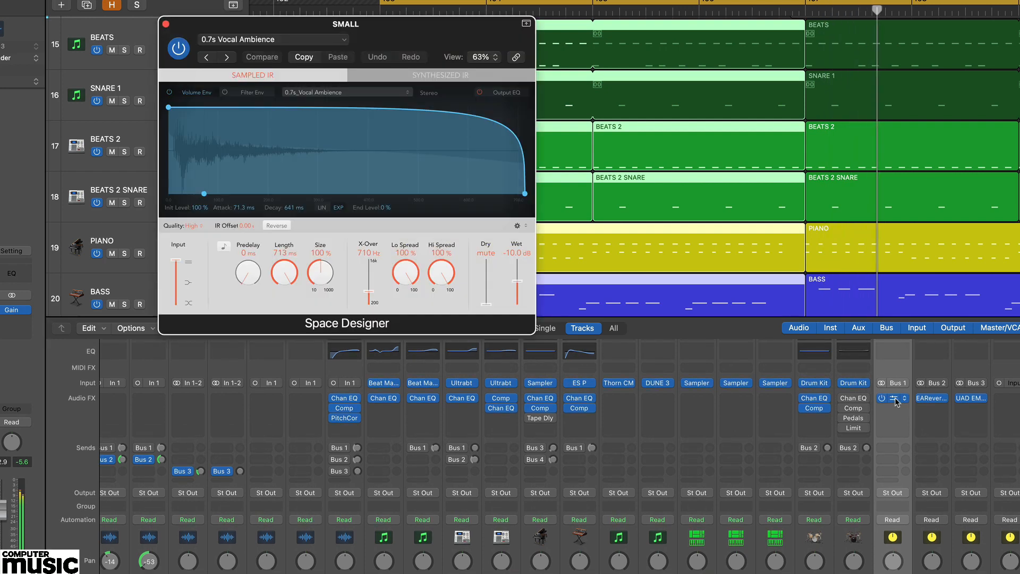
click(932, 399)
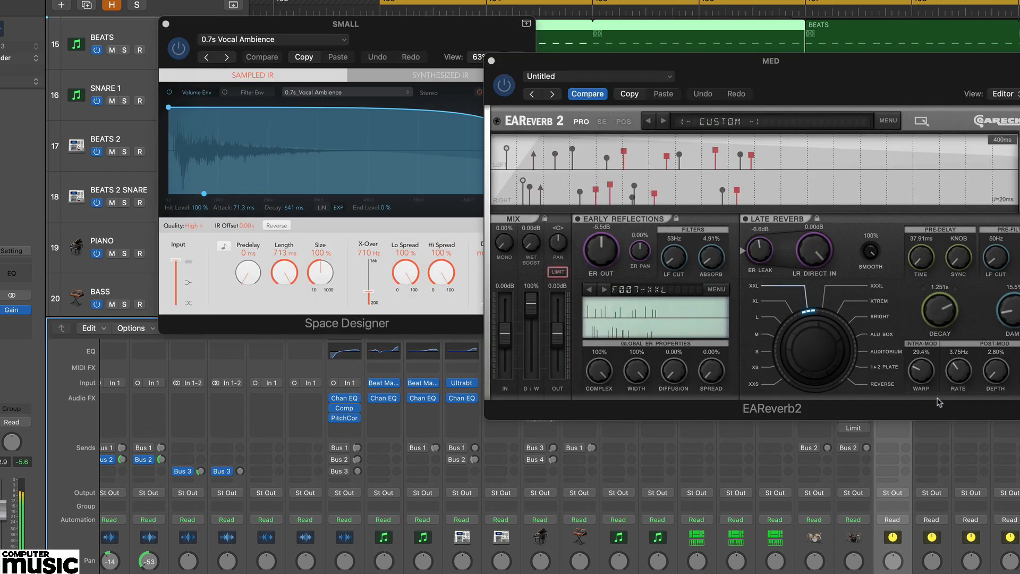
drag(946, 60, 738, 131)
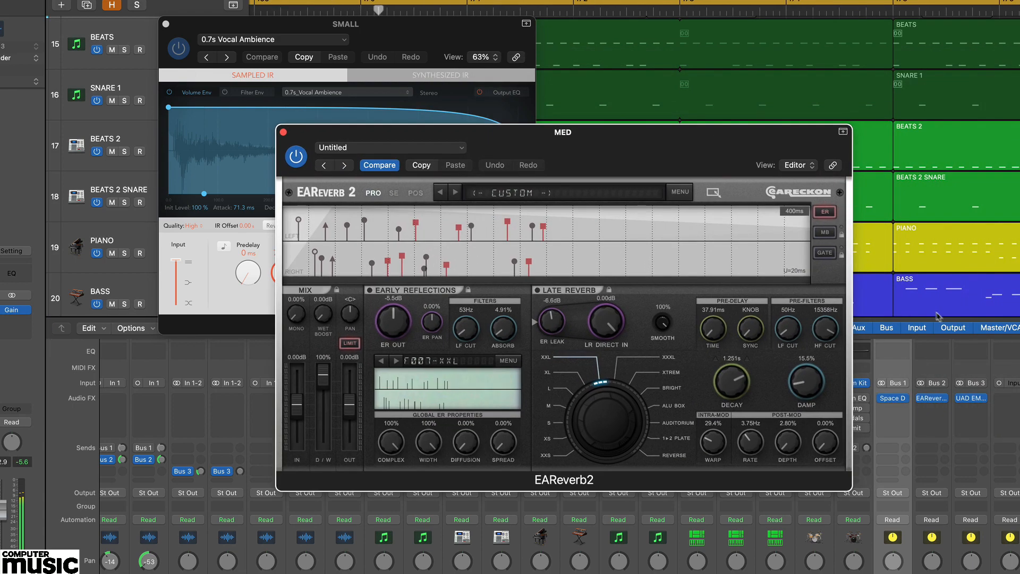
click(972, 398)
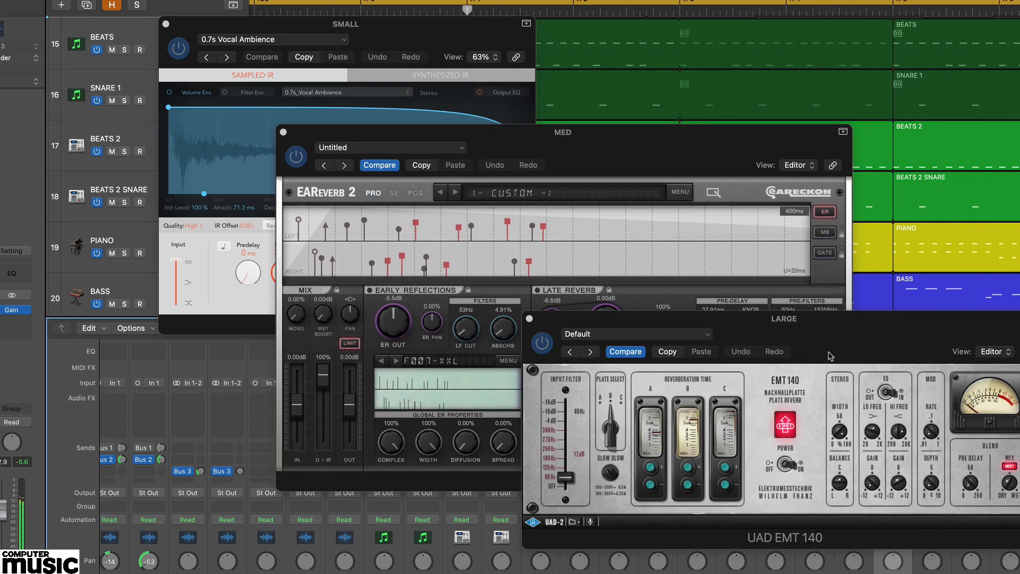
drag(821, 322, 704, 338)
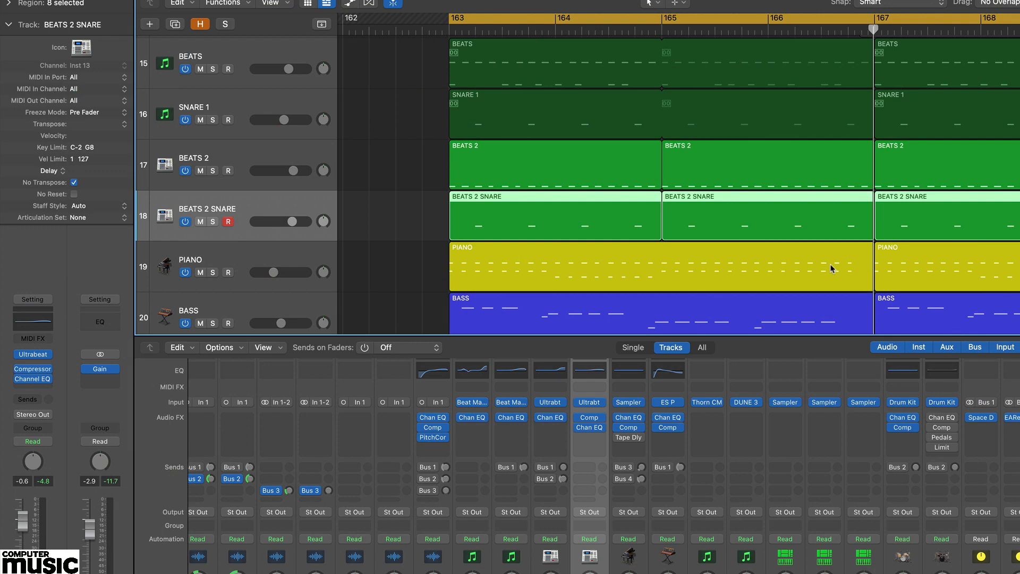
Play the song and briefly audition the SNARE 1 track in solo
key(space)
click(213, 120)
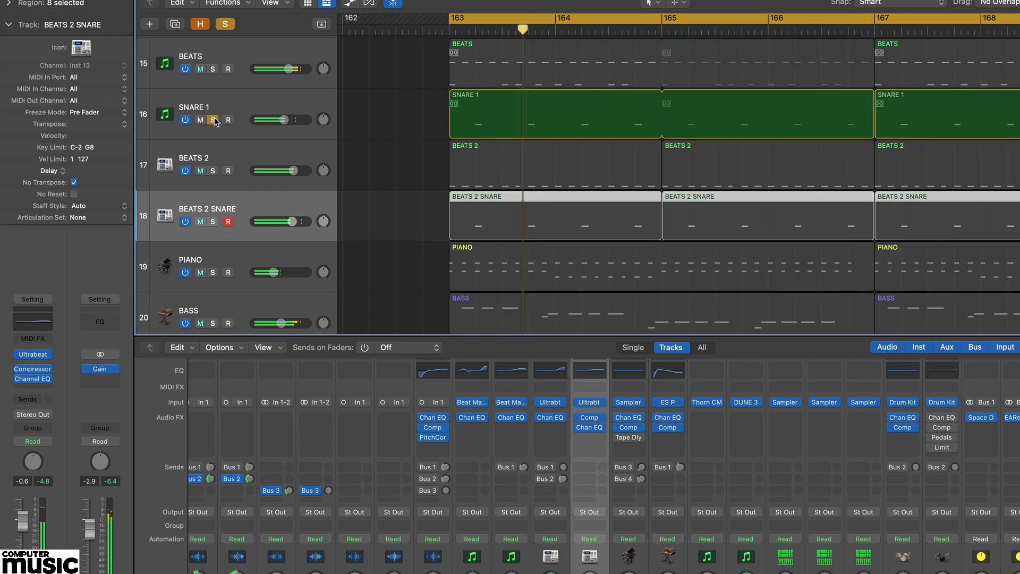
click(214, 122)
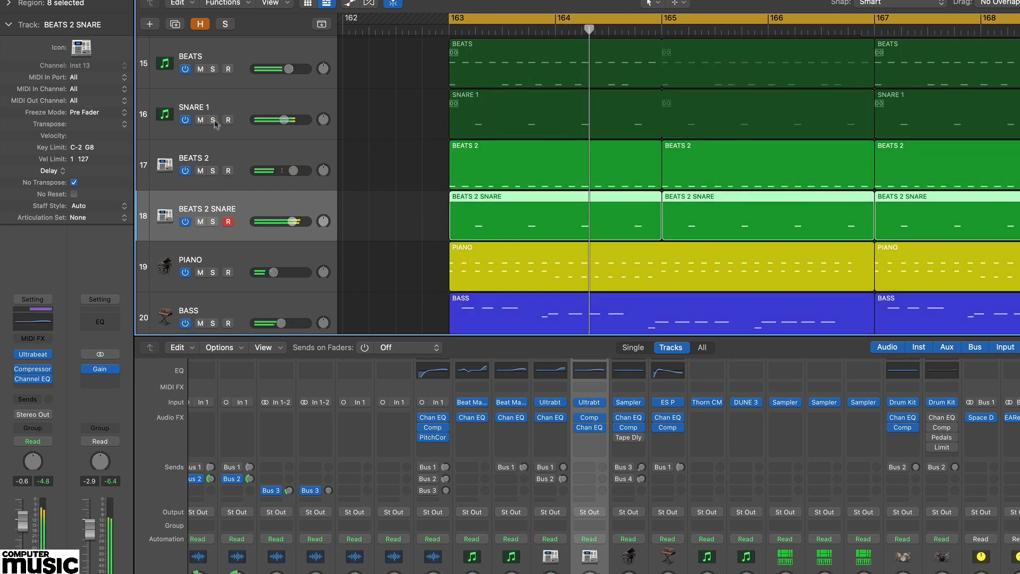
Solo the BEATS 2 SNARE track and add a send to Bus 1 (SMALL) on it
click(213, 223)
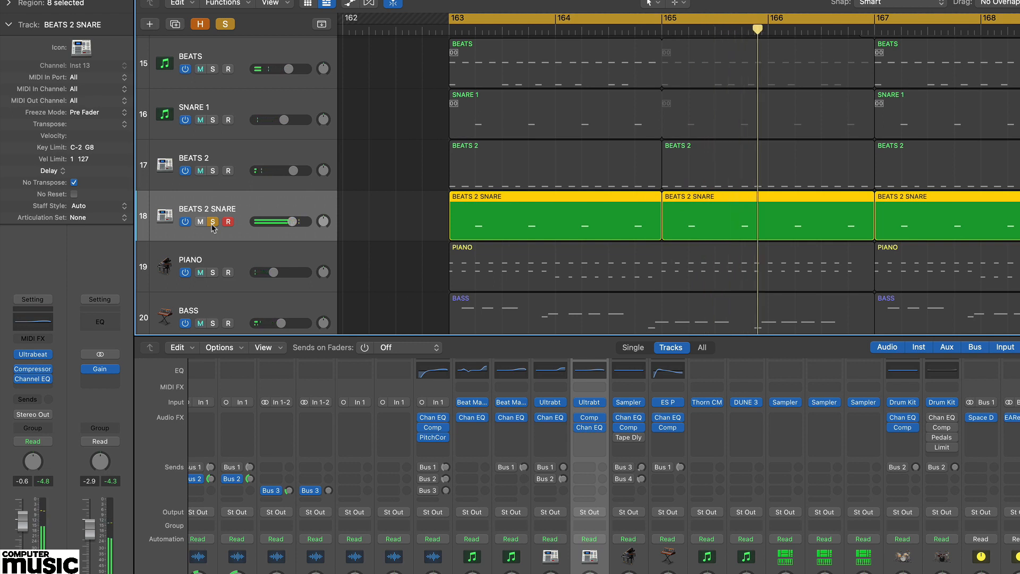
click(31, 400)
mouse_move(31, 418)
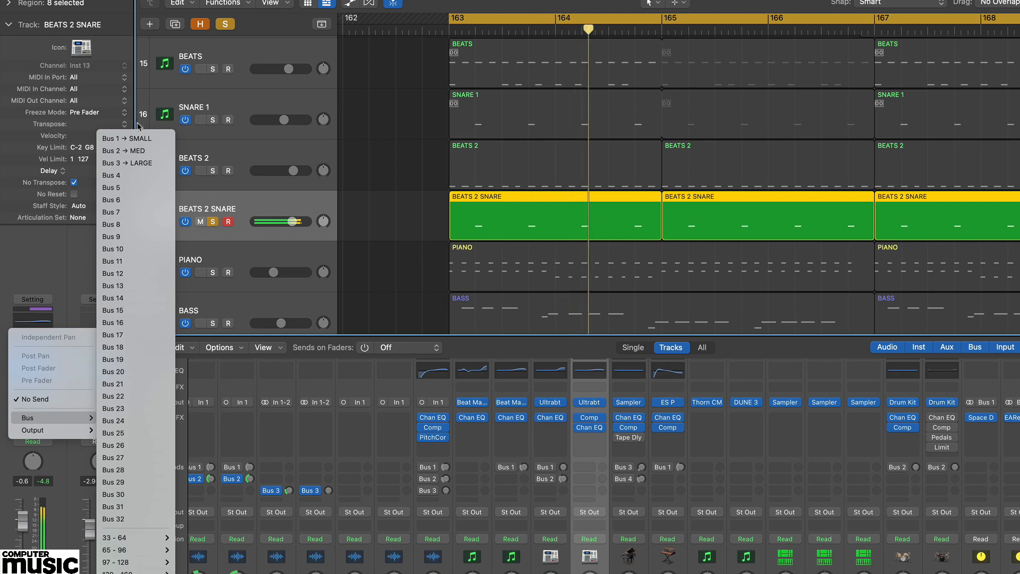
click(133, 138)
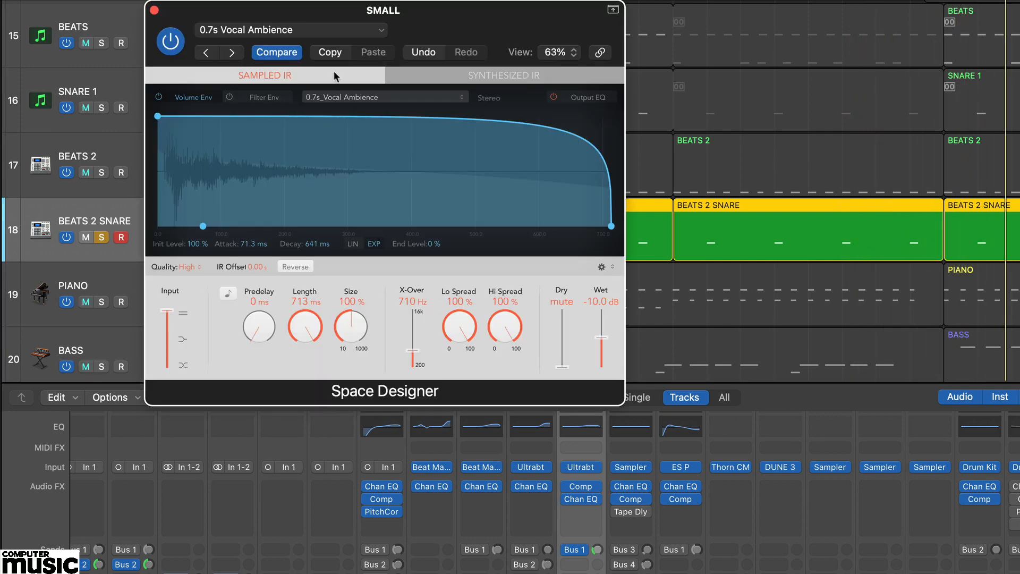
Audition the 0.8s Bright Plate preset in the SMALL bus's Space Designer, settle on 0.8s Golden Vocals, and adjust the snare's Bus 1 send level
click(328, 35)
mouse_move(395, 364)
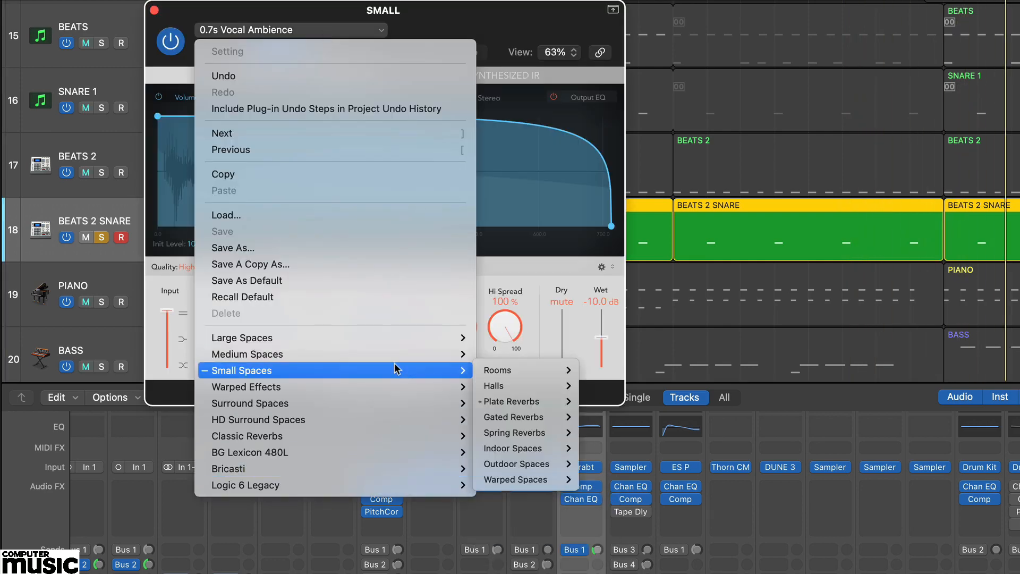
mouse_move(553, 401)
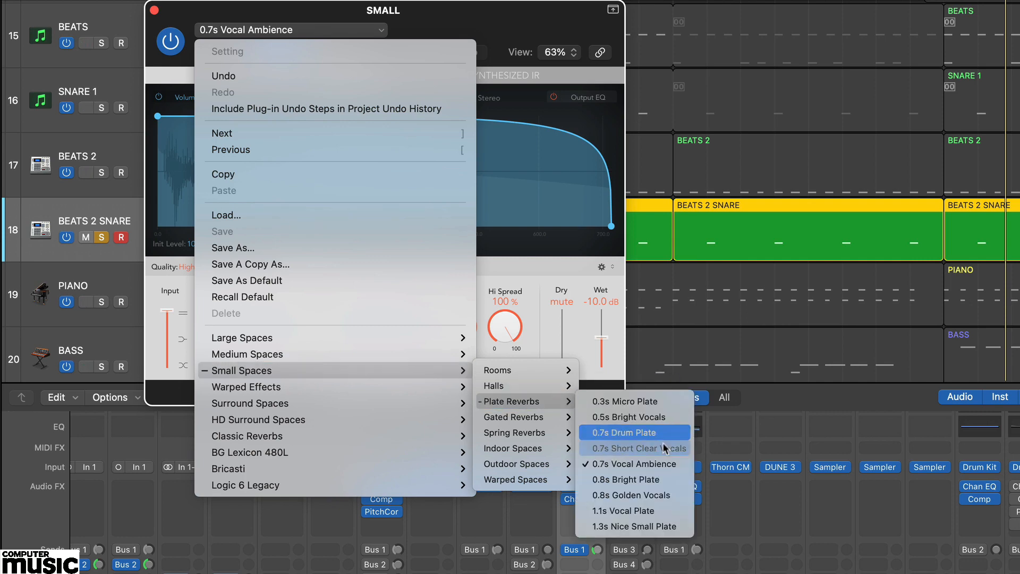
click(659, 480)
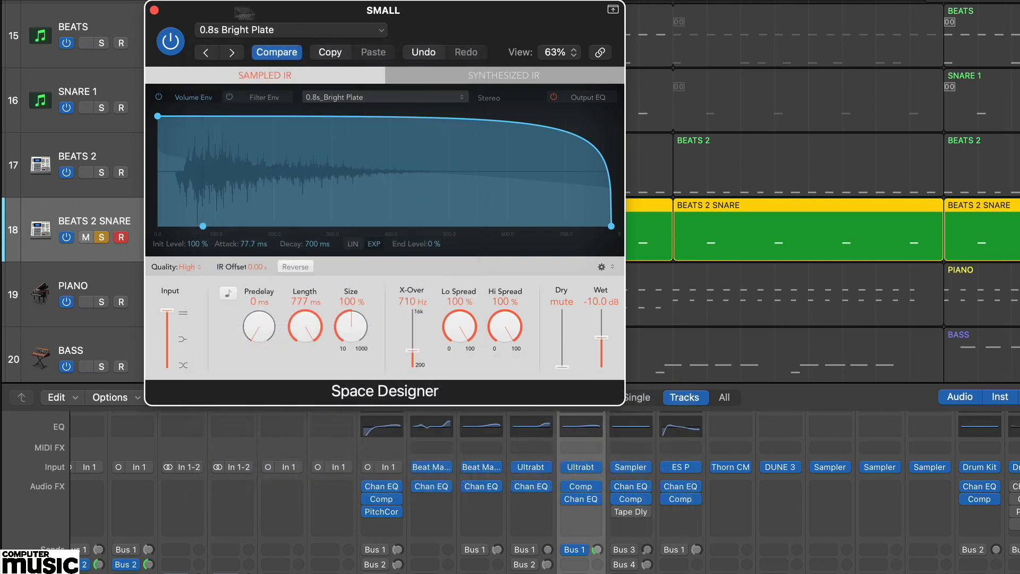
click(233, 52)
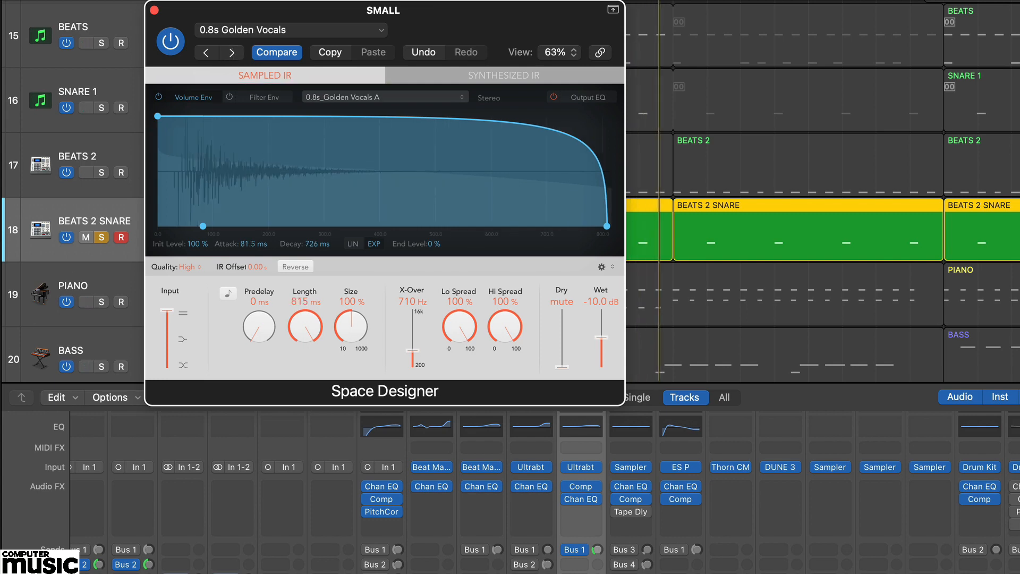
click(597, 550)
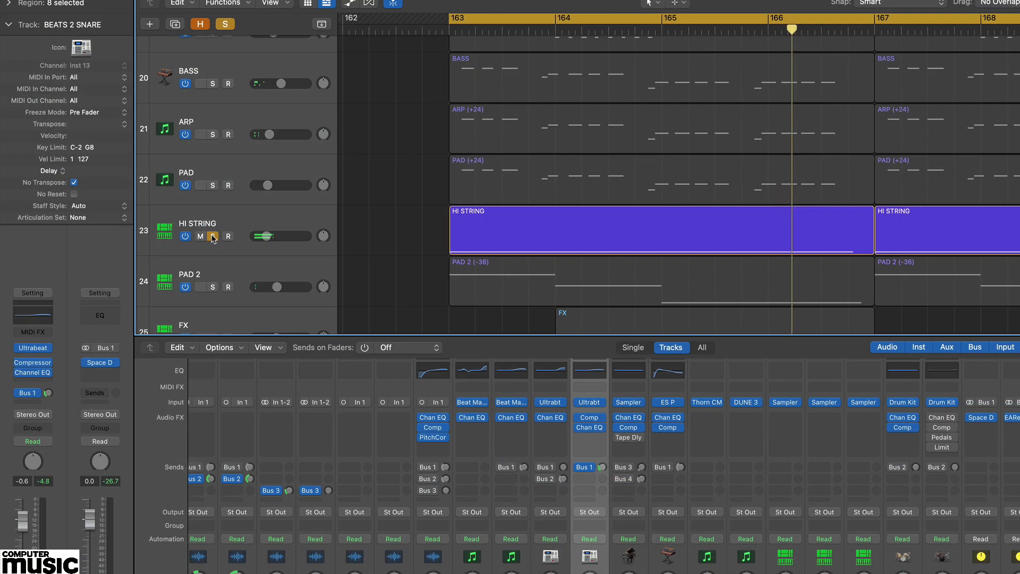
Select the HI STRING track and add a send to Bus 3 (LARGE) on its channel
click(219, 232)
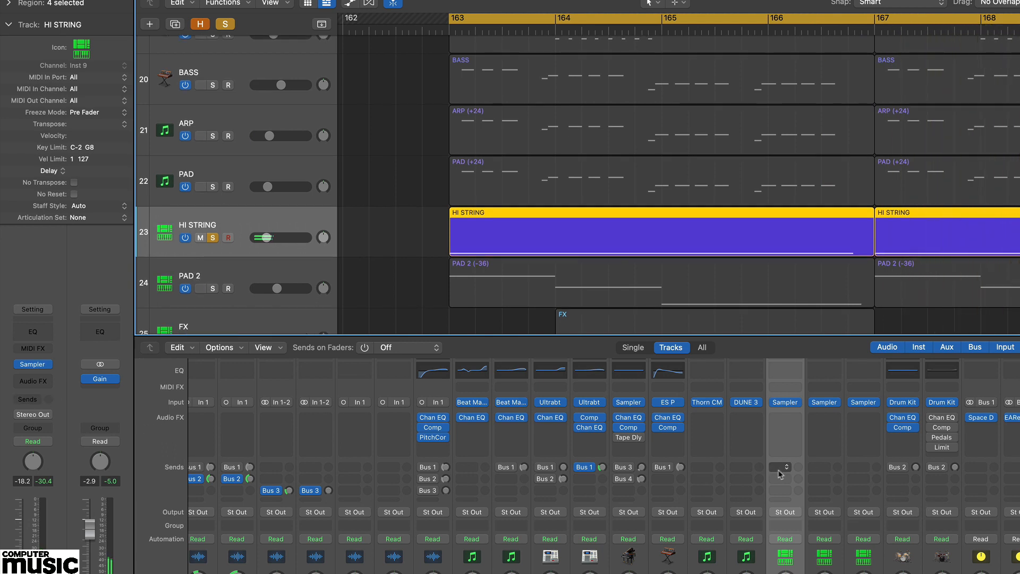
click(785, 492)
mouse_move(801, 510)
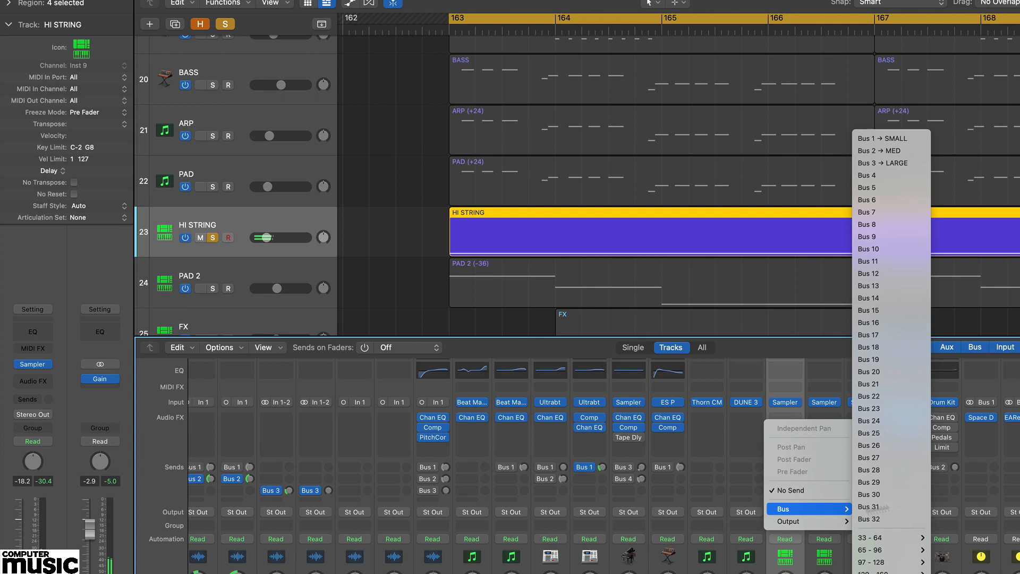
click(896, 163)
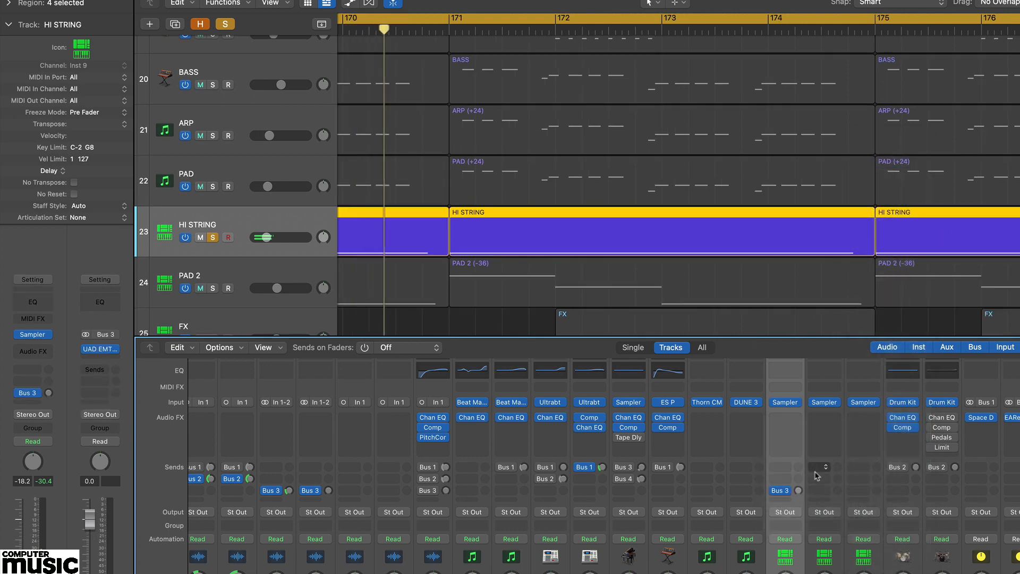
Raise the HI STRING track's Bus 3 send to about 4.8 dB and take the track out of solo
drag(798, 491, 798, 473)
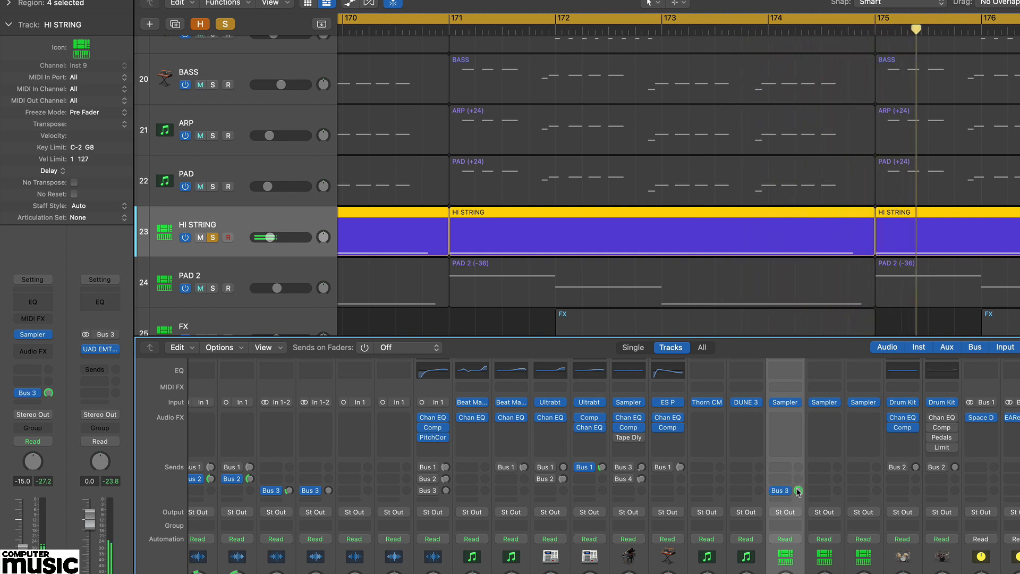
drag(797, 475, 797, 483)
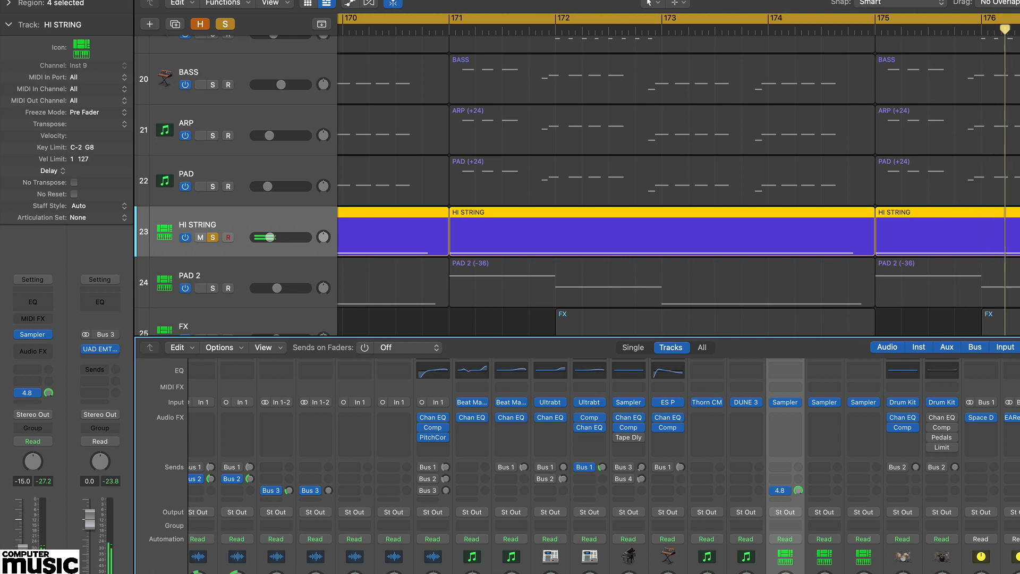
key(s)
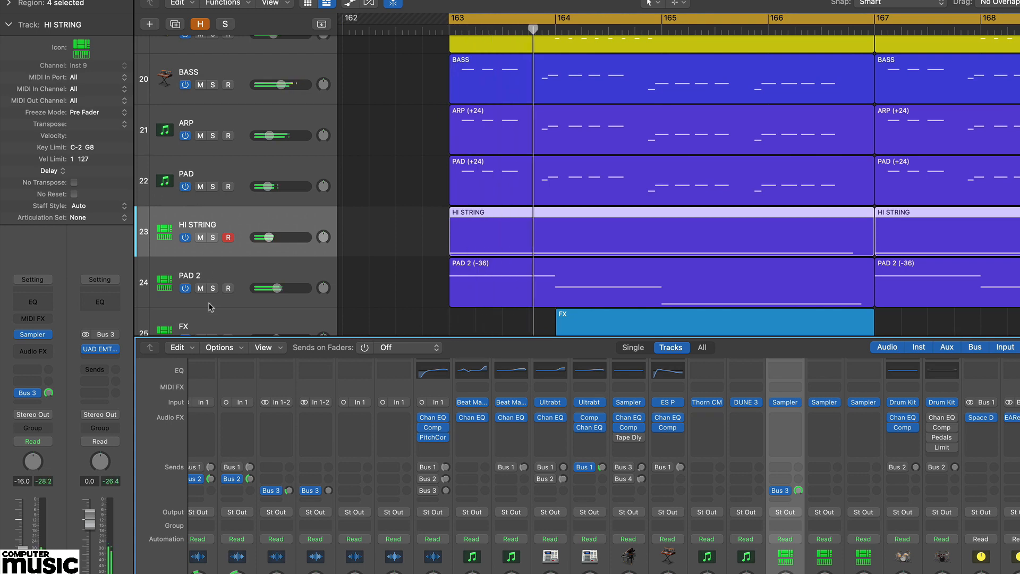
Solo the PAD 2 track, add a send to Bus 2 (MED) on its channel, and adjust the send level during playback
click(212, 288)
click(242, 272)
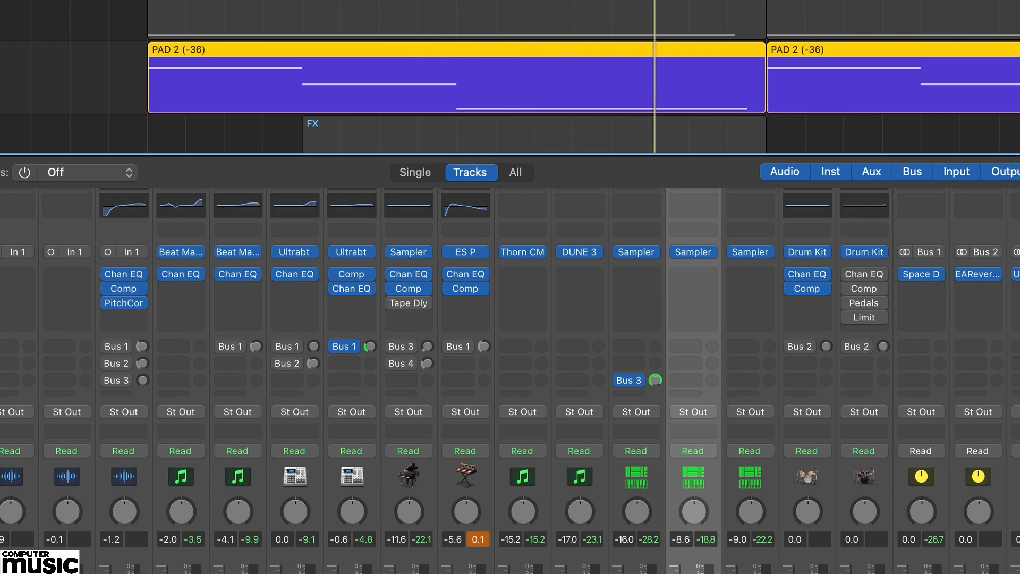
click(684, 363)
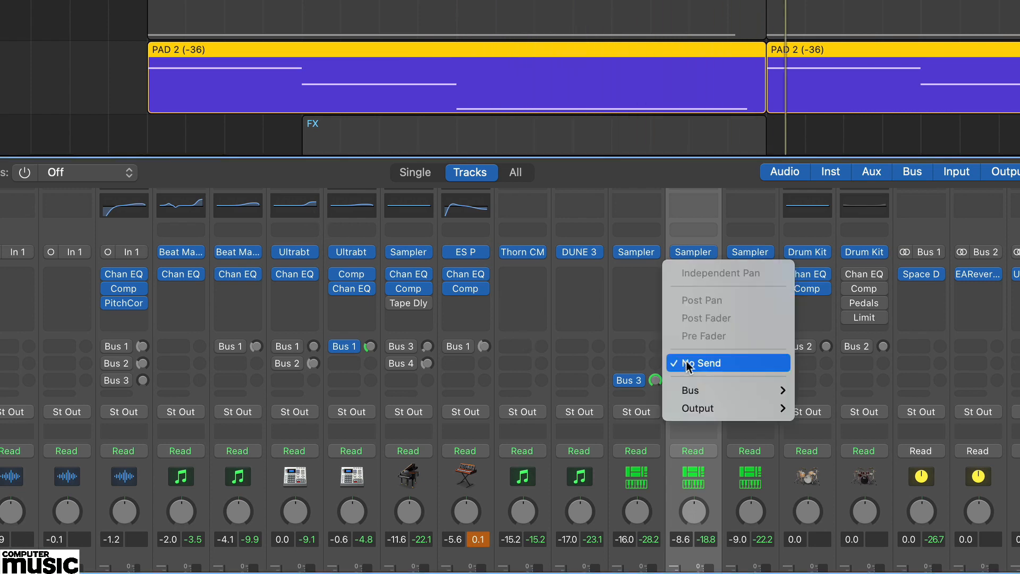
mouse_move(721, 393)
click(813, 3)
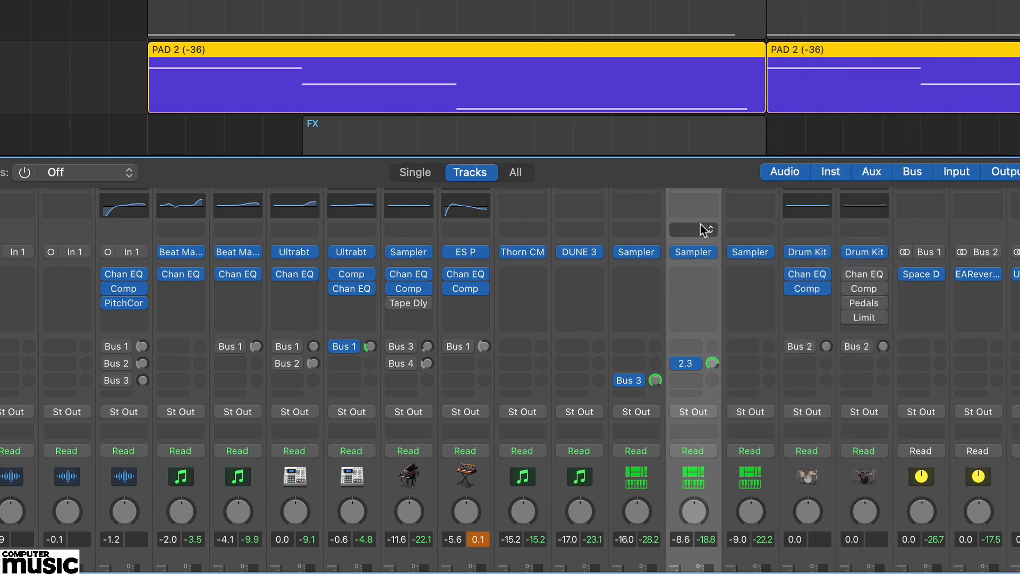
key(space)
drag(706, 368, 706, 361)
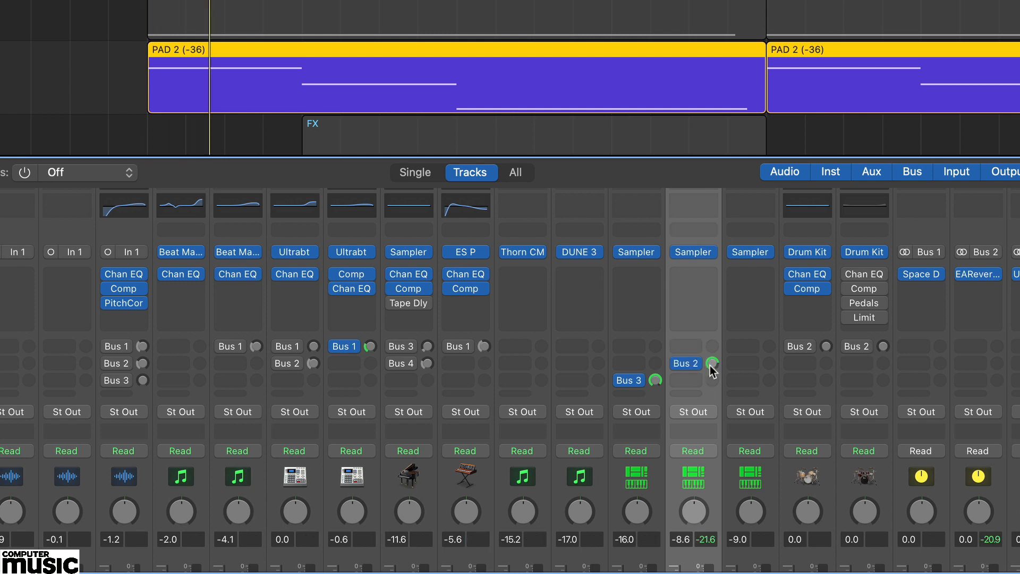
Add a Bus 3 (LARGE) send to the PAD 2 channel, adjust its level, and unsolo the track
click(697, 380)
mouse_move(705, 405)
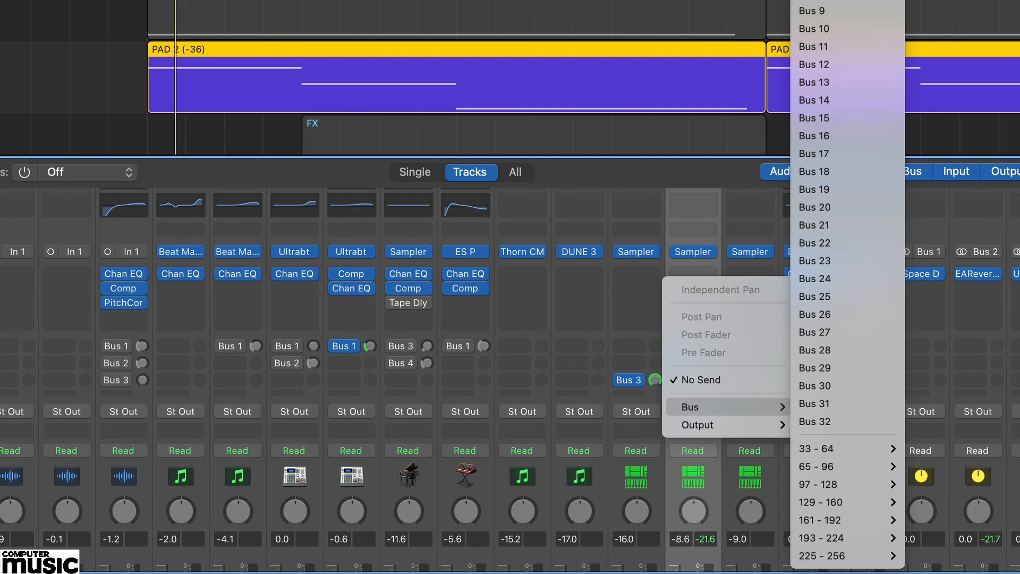
key(Escape)
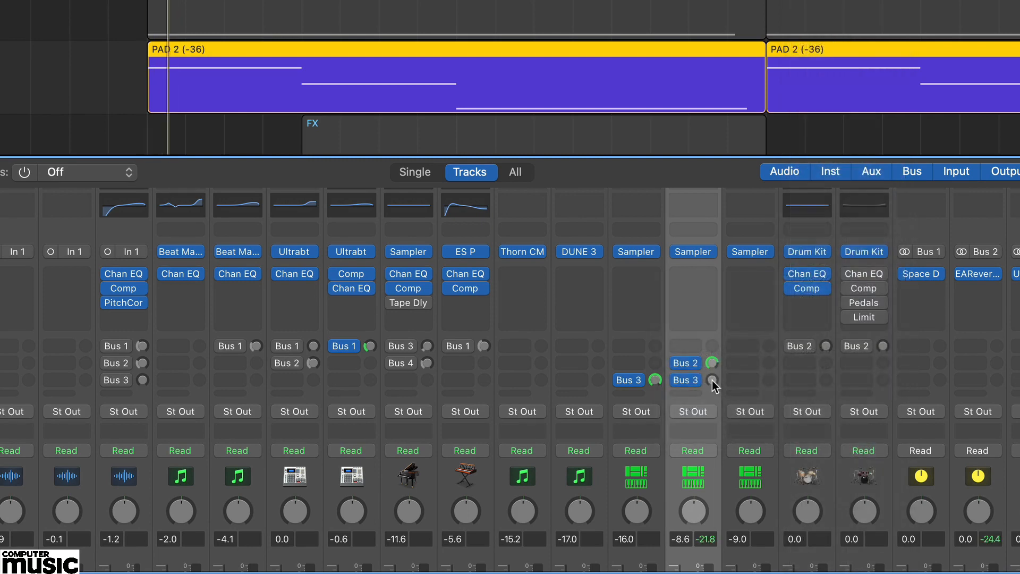
mouse_move(713, 379)
mouse_down()
mouse_move(699, 339)
mouse_move(710, 382)
mouse_up()
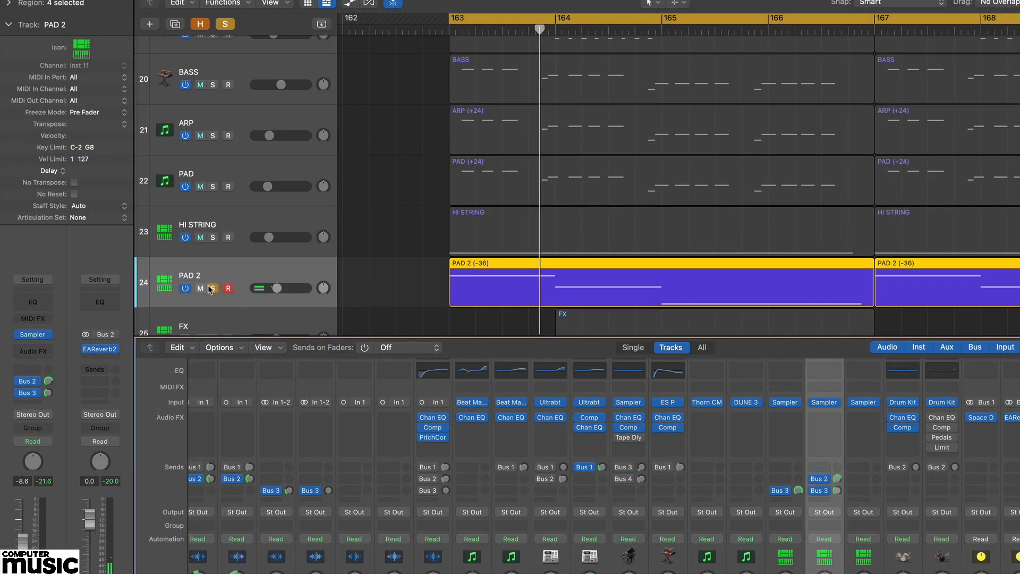
click(212, 288)
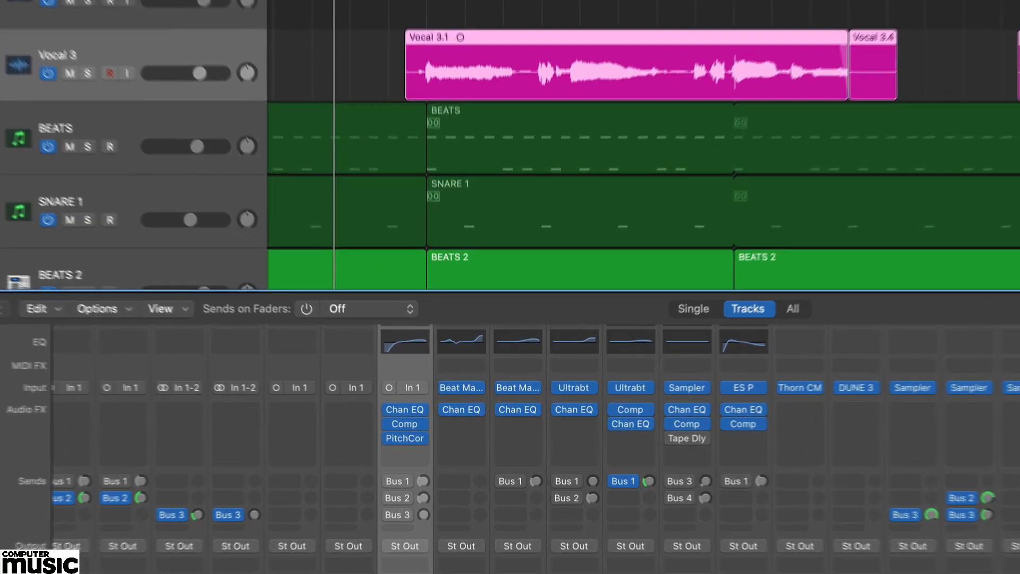
Play the Vocal 3 section, enable the vocal channel's Bus 1 send and raise its level
key(space)
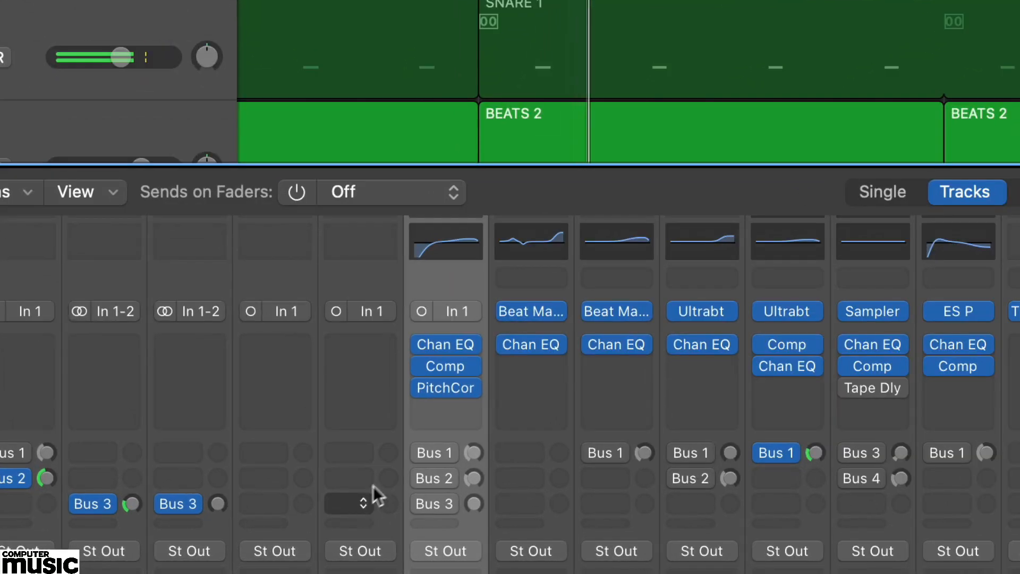
mouse_move(382, 493)
mouse_move(426, 451)
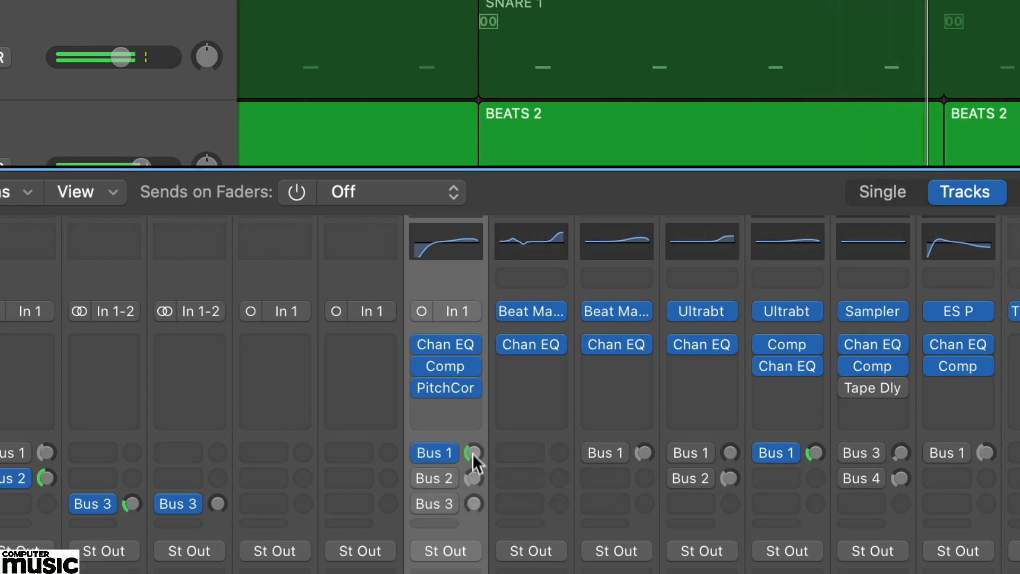
drag(472, 453, 473, 420)
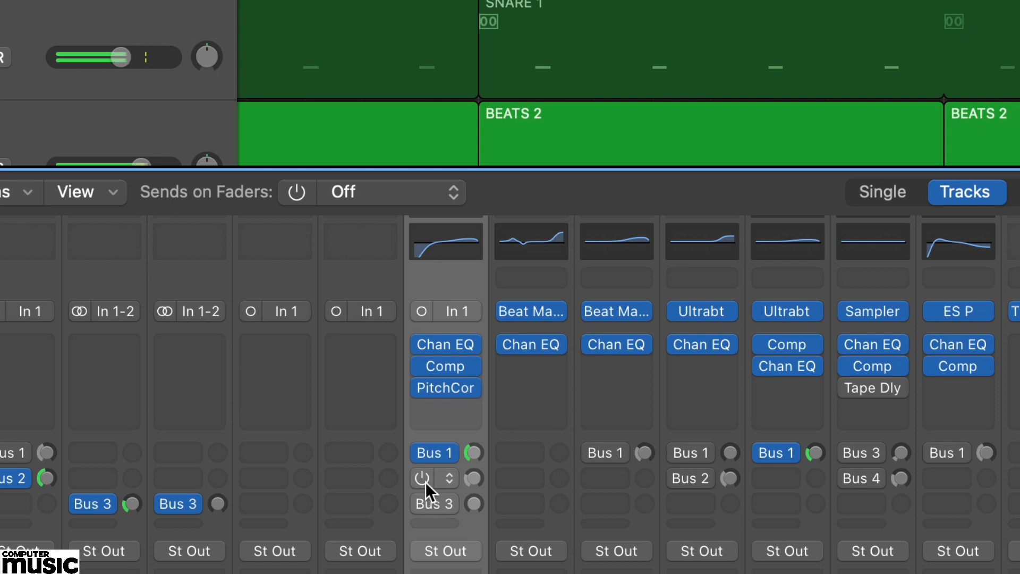
Enable the Vocal 3 channel's Bus 2 send and set its level to about -11.1 dB
click(449, 478)
drag(473, 478, 473, 446)
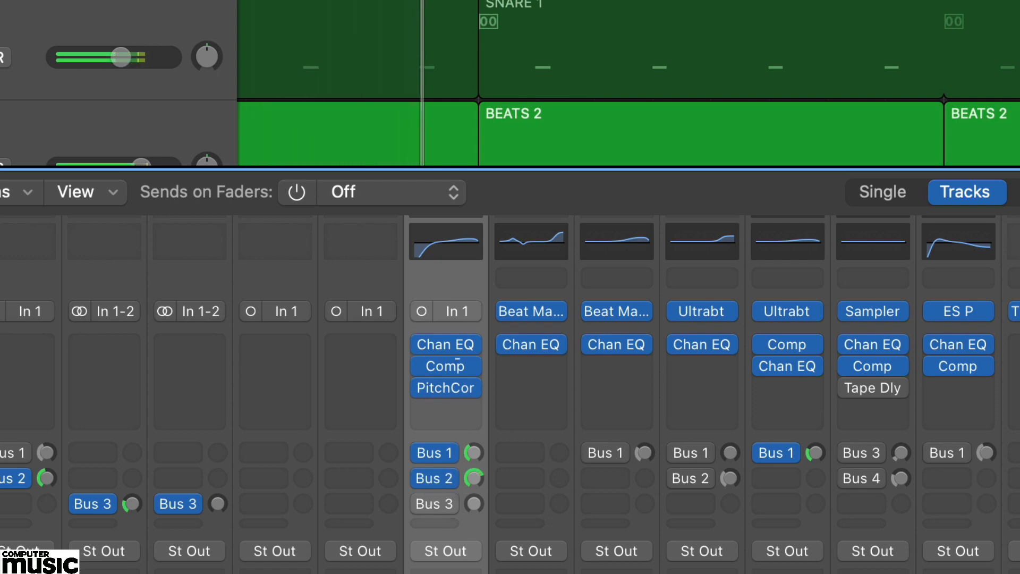
drag(473, 478, 473, 515)
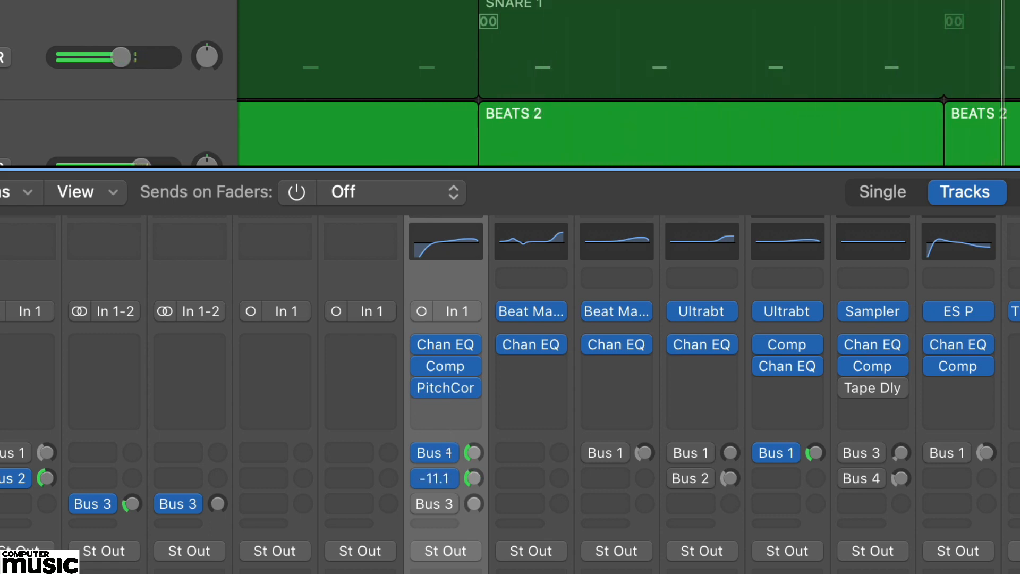
Bypass the Bus 1 and Bus 2 sends on the Vocal 3 channel
click(423, 453)
click(422, 478)
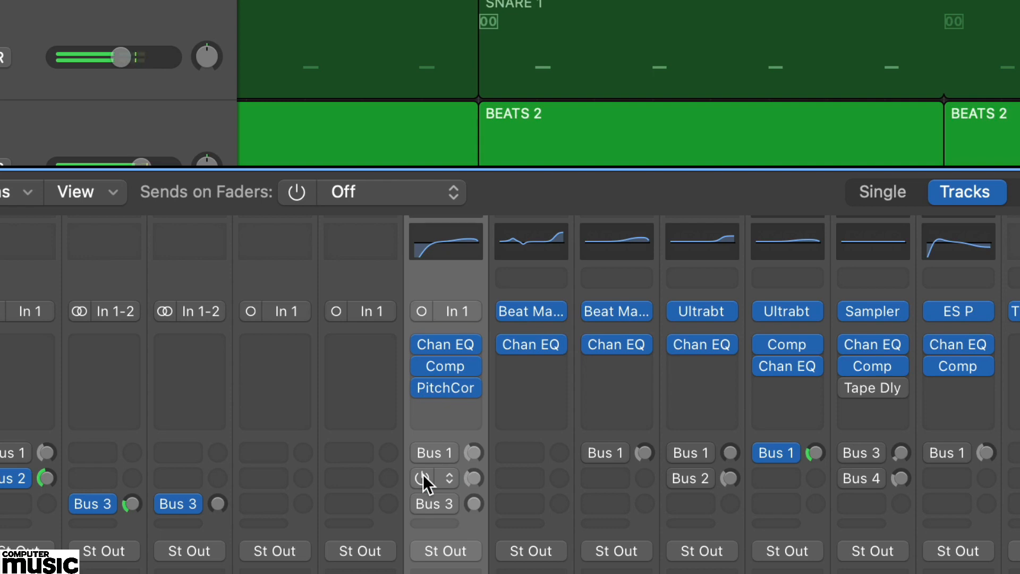
Switch the Vocal 3 channel's Bus 1 and Bus 2 sends back on and enable its Bus 3 send at about -11.5 dB
click(423, 474)
click(423, 451)
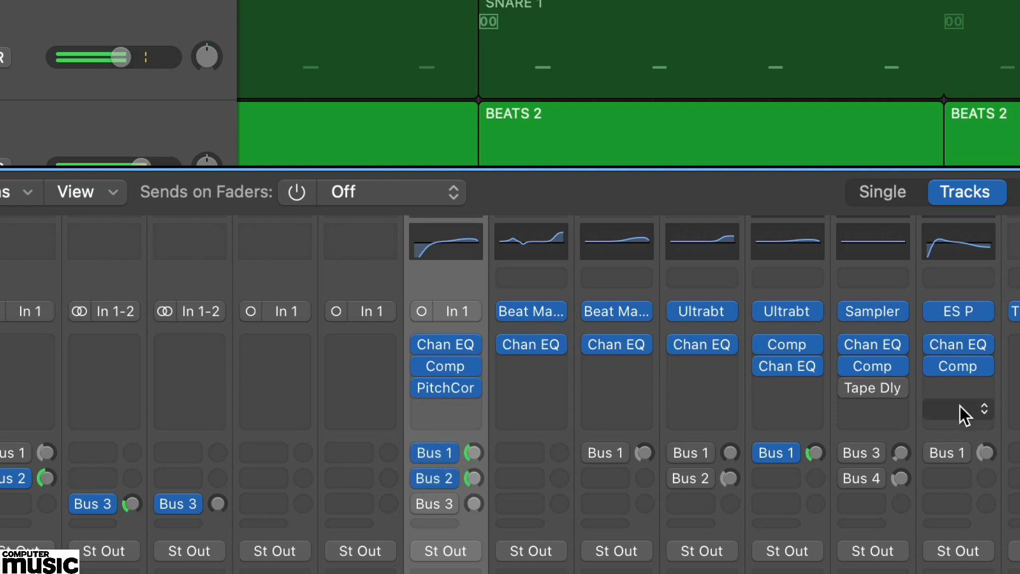
click(480, 480)
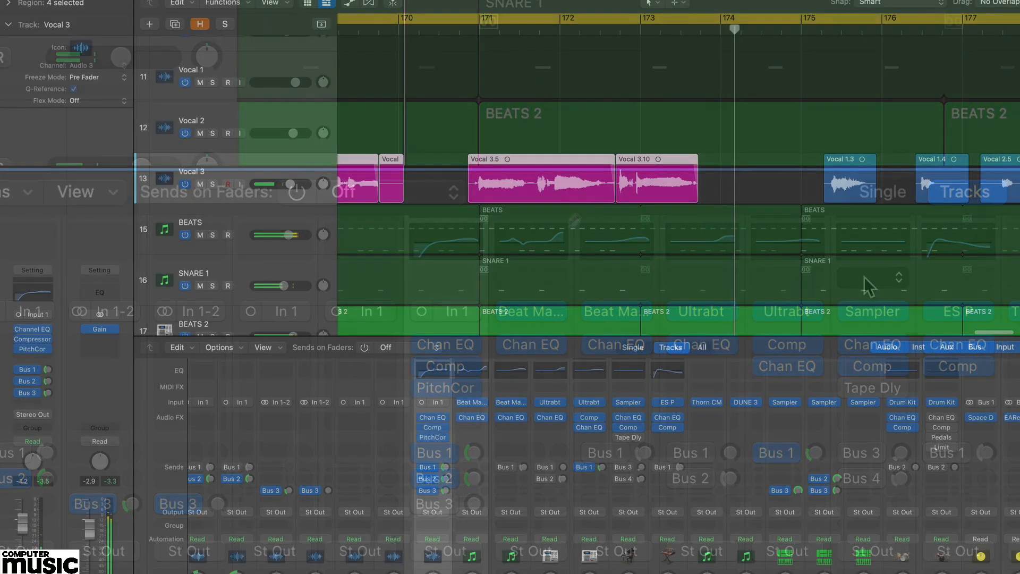
click(445, 491)
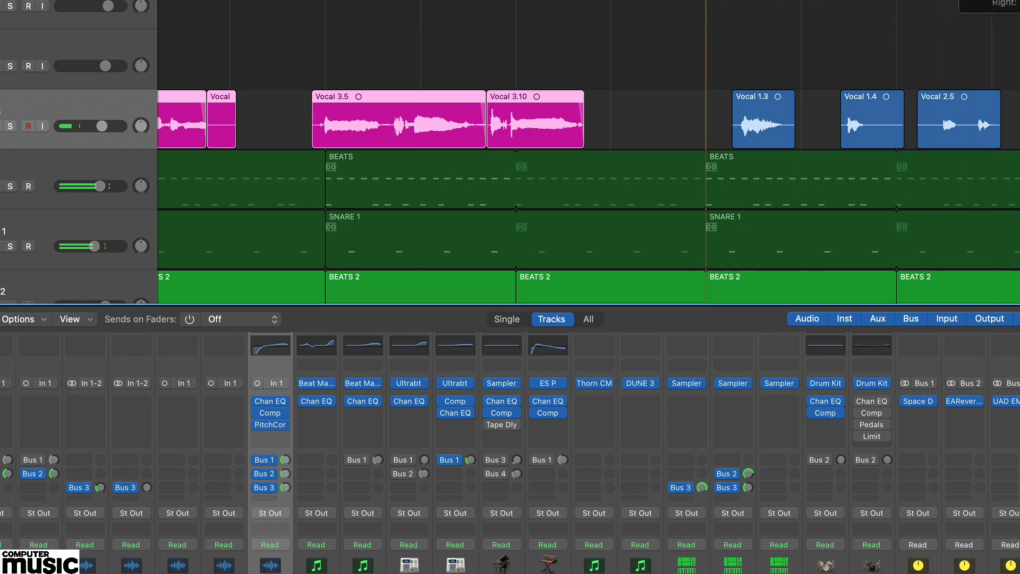
Show track automation and set the Vocal 3 track's automation parameter to the absolute level of Send 3 → LARGE
key(a)
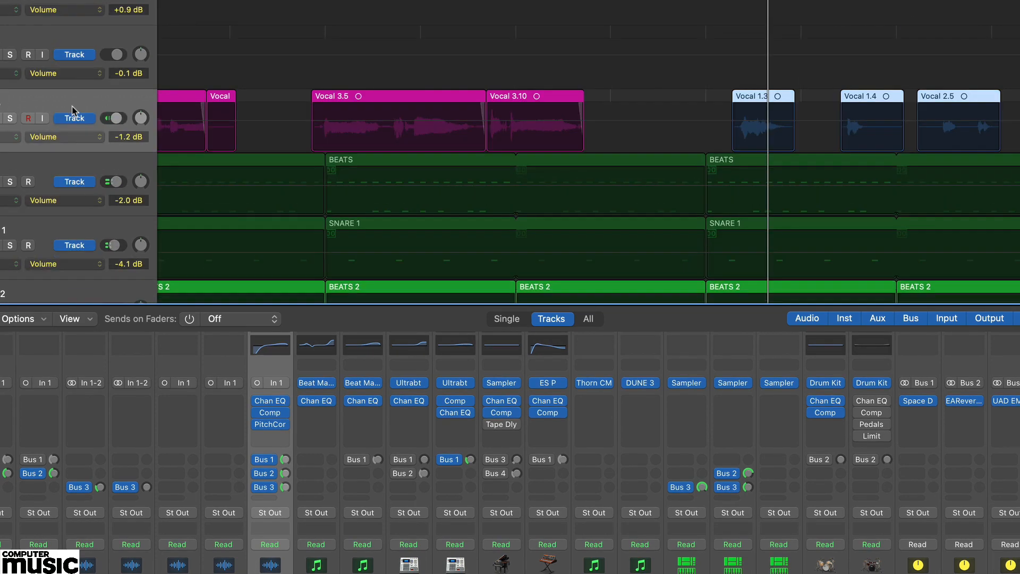
click(60, 141)
mouse_move(124, 242)
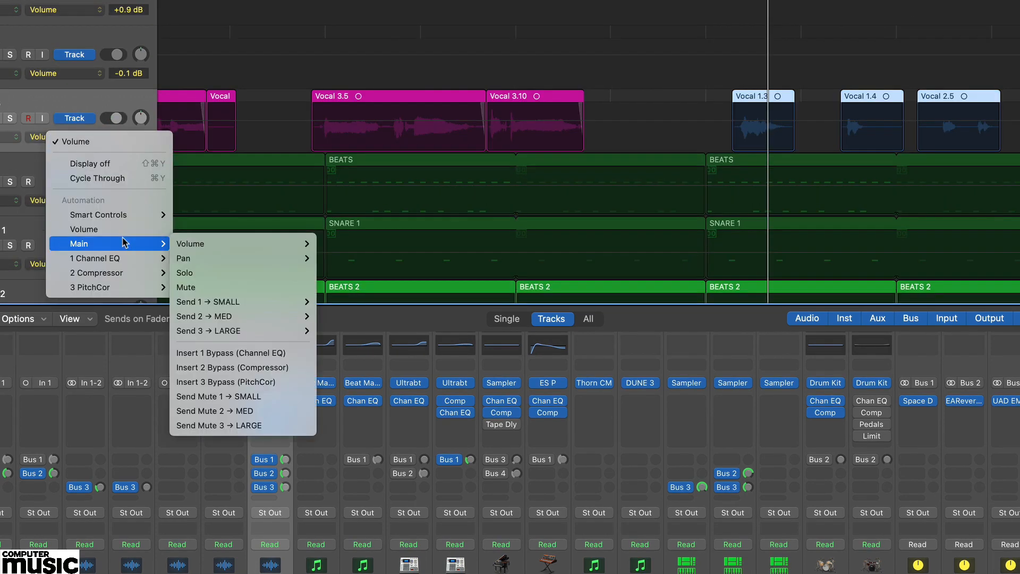
mouse_move(223, 331)
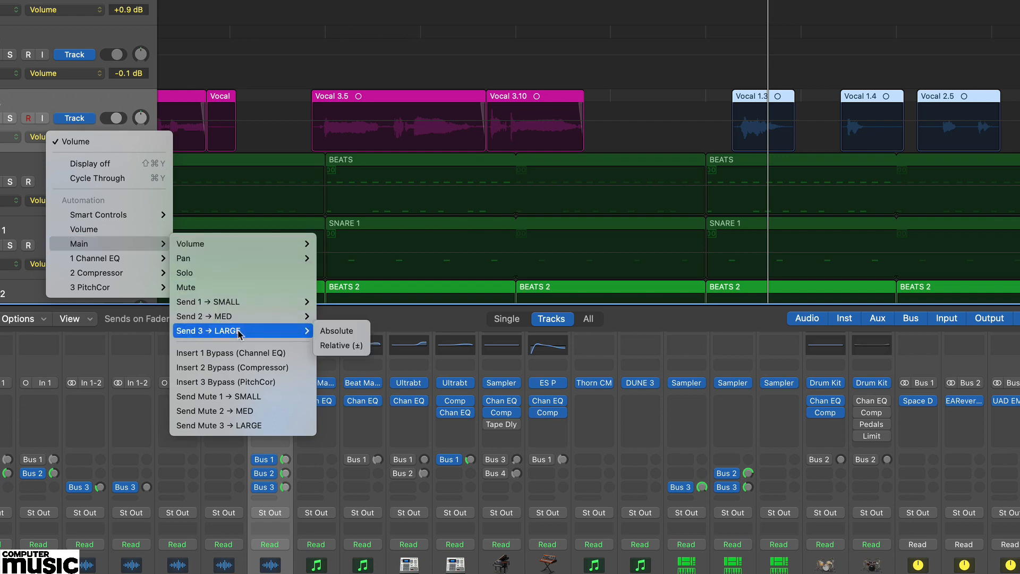
click(343, 331)
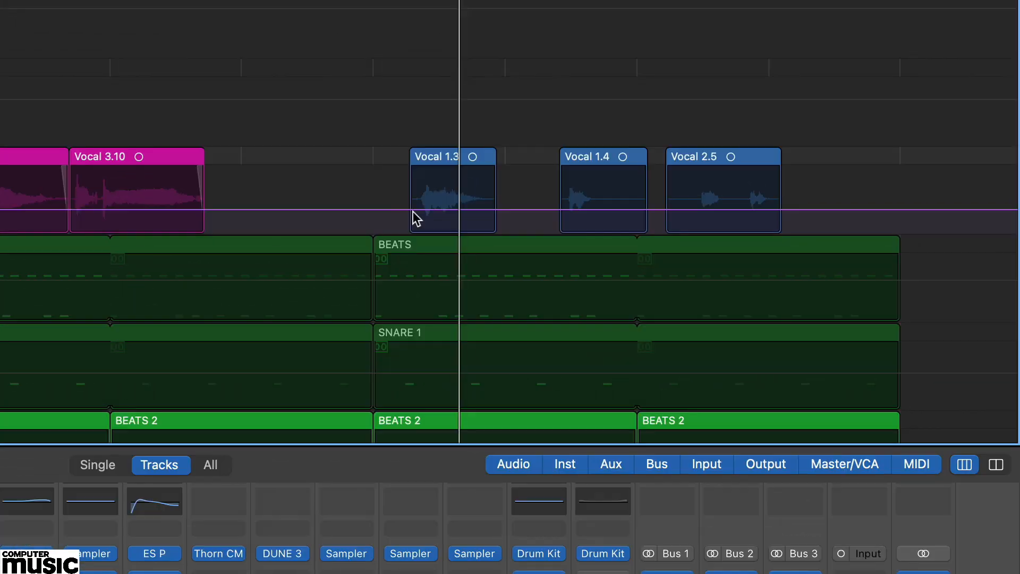
Automate the LARGE send to rise from -∞ to -11.5 dB at the start of Vocal 1.3 and drop to -∞ after Vocal 2.5
drag(386, 210, 410, 232)
key(space)
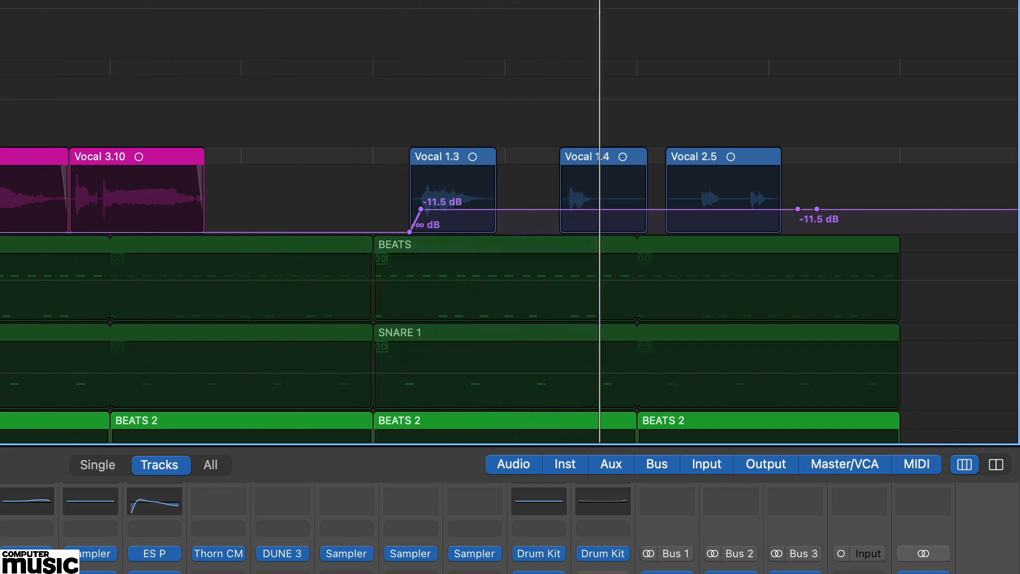
drag(817, 209, 817, 232)
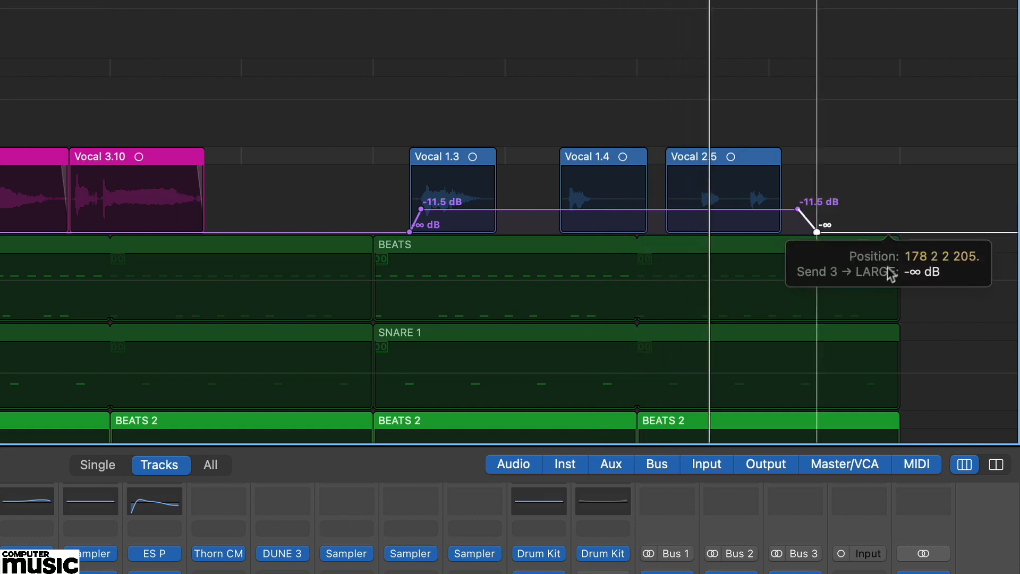